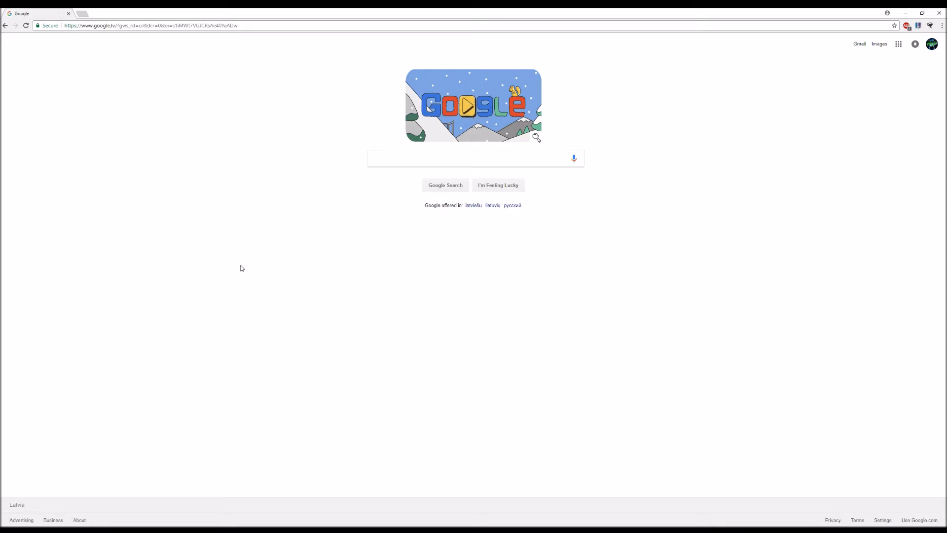
drag(271, 315, 599, 332)
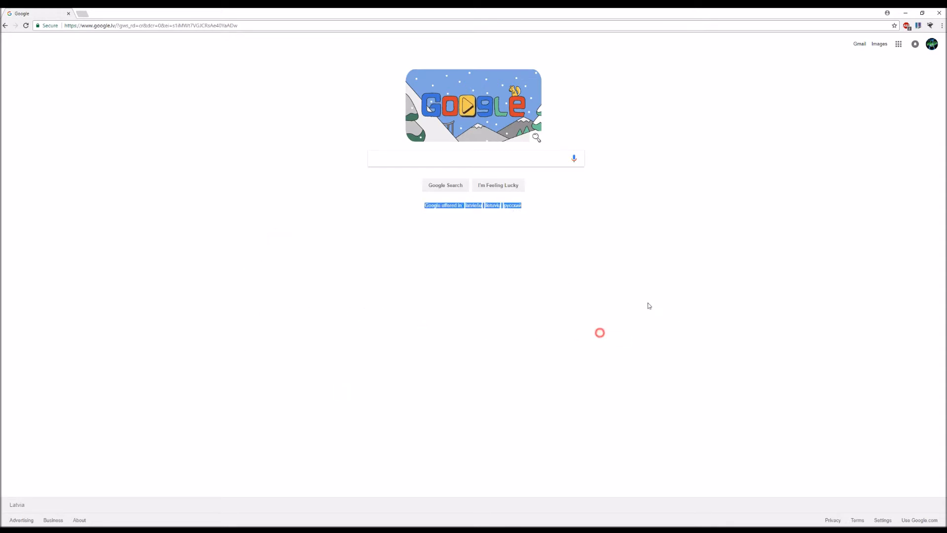
click(341, 302)
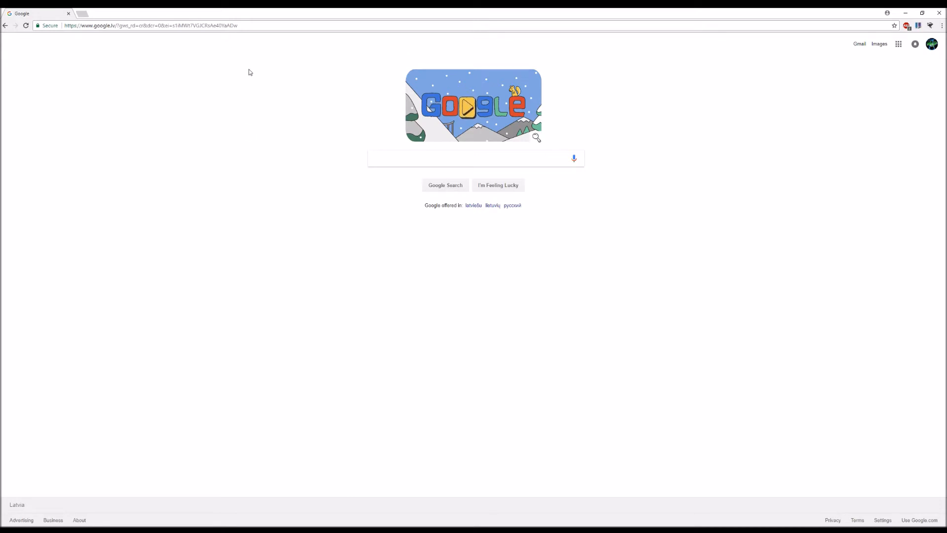
Step: Search Google for obs and open the Open Broadcaster Software website from the results
click(389, 156)
text(obs)
key(Return)
click(89, 104)
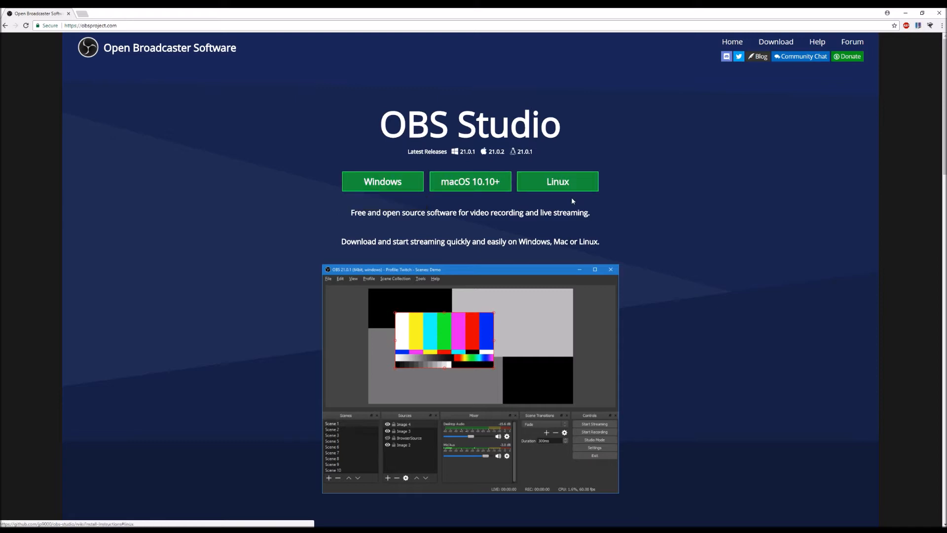
Step: Download the Windows installer of OBS Studio and launch the downloaded file
click(392, 185)
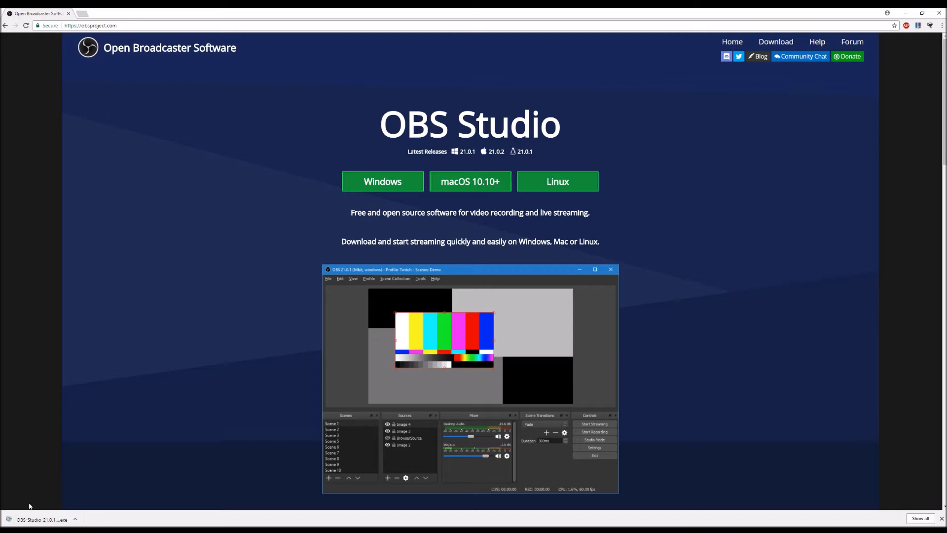
click(29, 518)
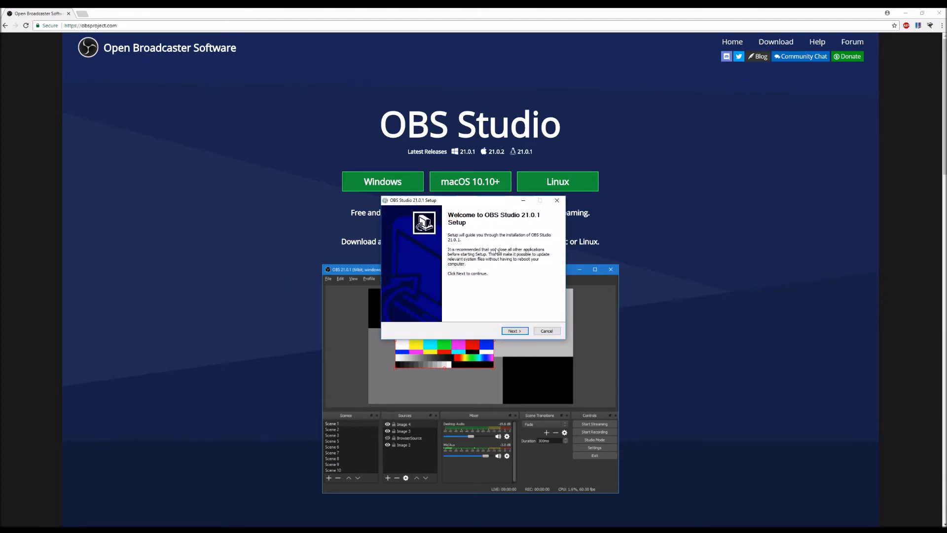
Step: Install OBS Studio 21.0.1 with the default license, location and components, launching it on finish
click(513, 331)
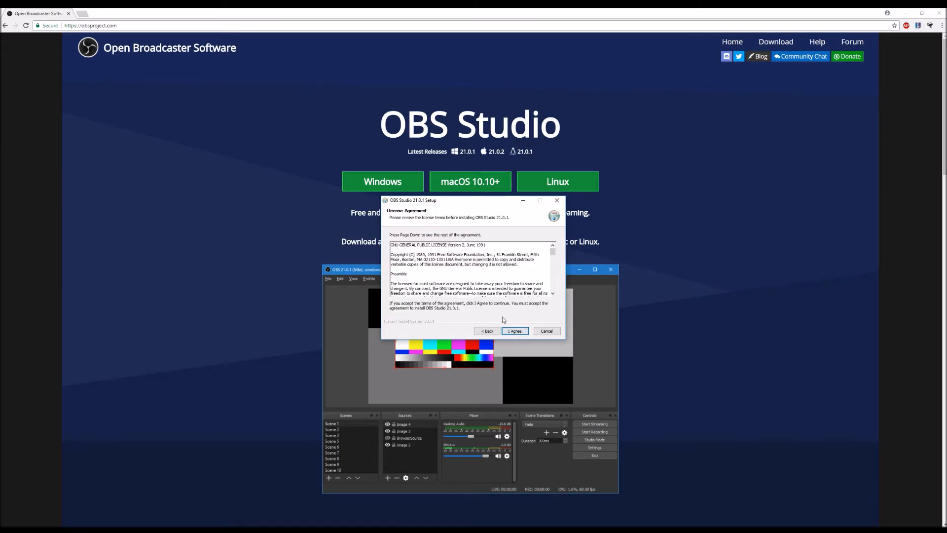
click(513, 332)
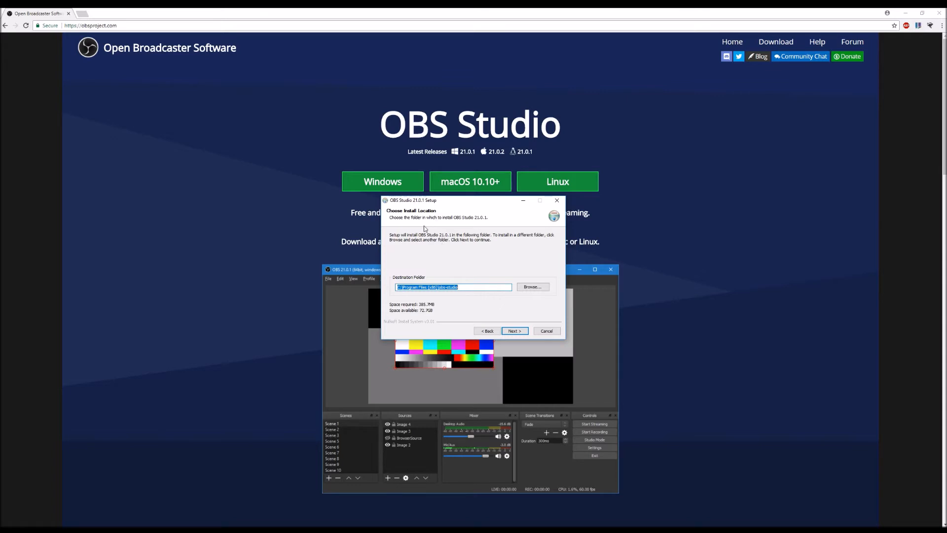
click(504, 329)
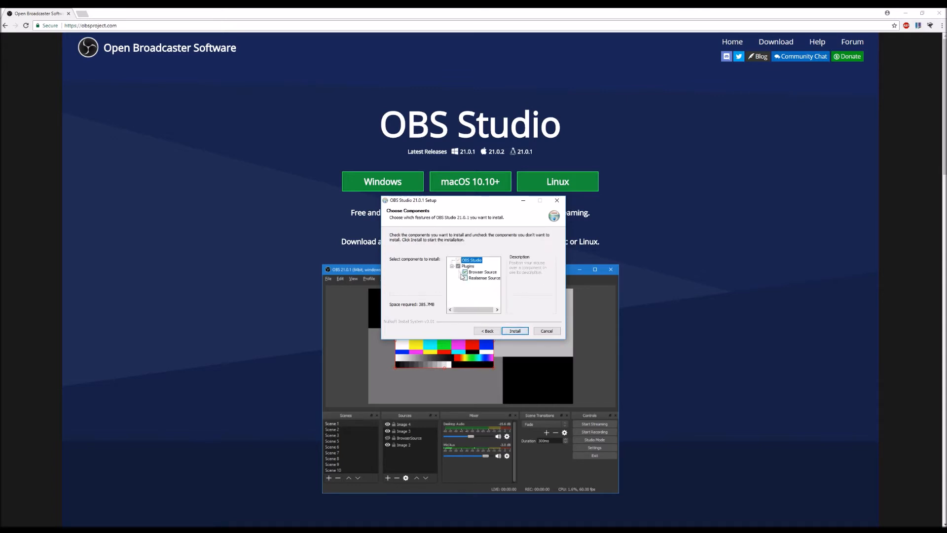
click(513, 331)
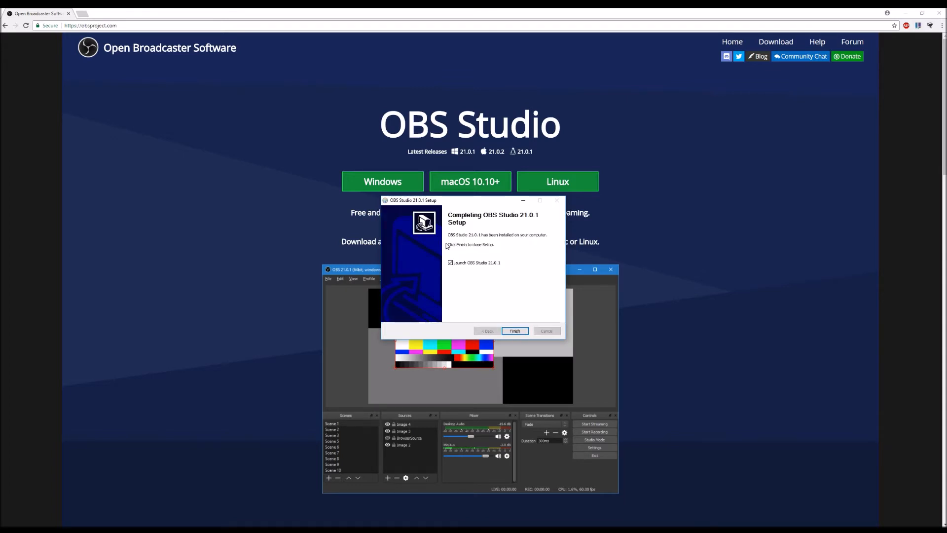
click(508, 330)
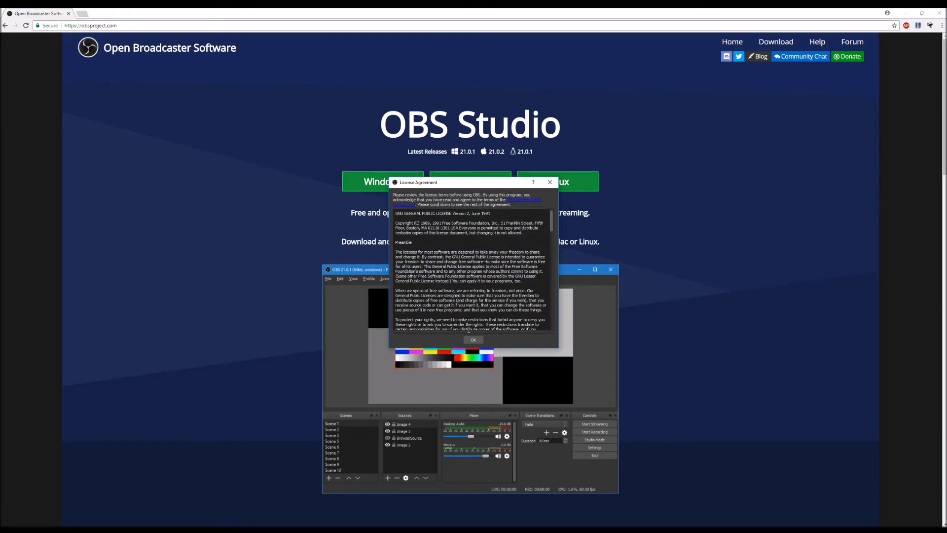
Step: Accept the OBS license agreement and add a Display Capture source to the scene
click(473, 339)
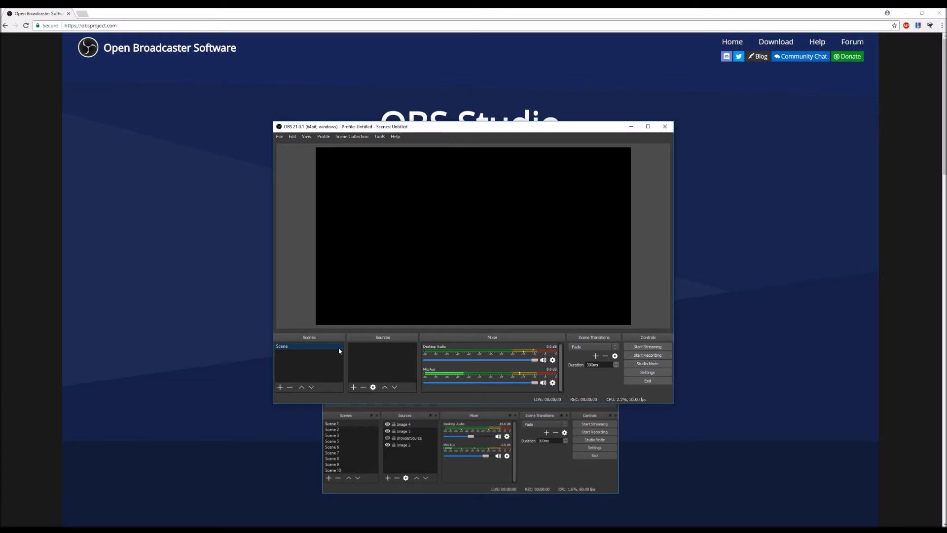
click(354, 387)
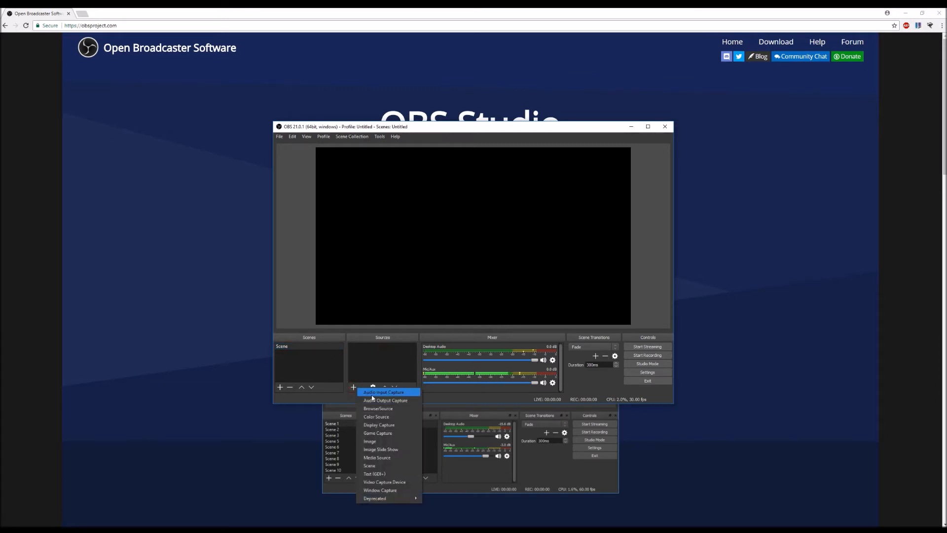
click(386, 425)
click(494, 318)
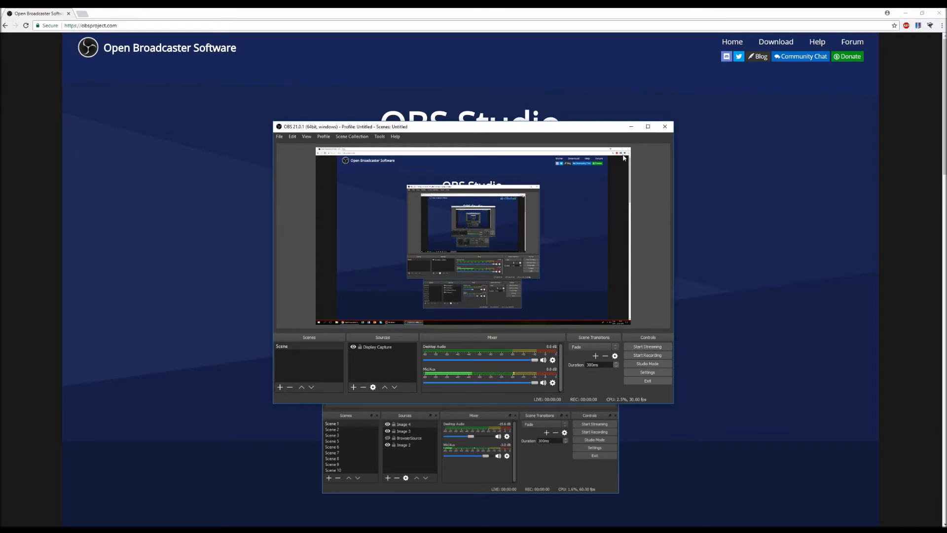
Step: Open the settings, switch the output mode to Advanced and go to the recording options
click(647, 371)
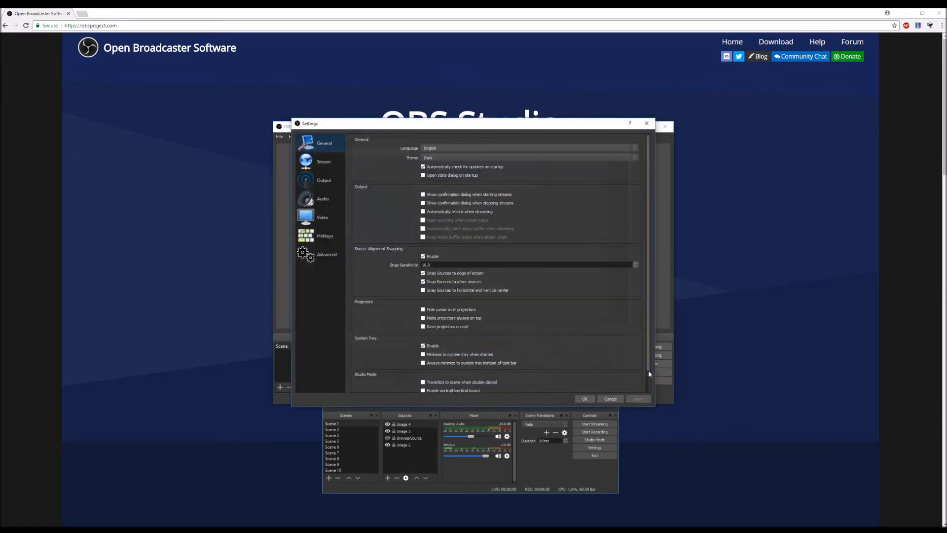
click(308, 166)
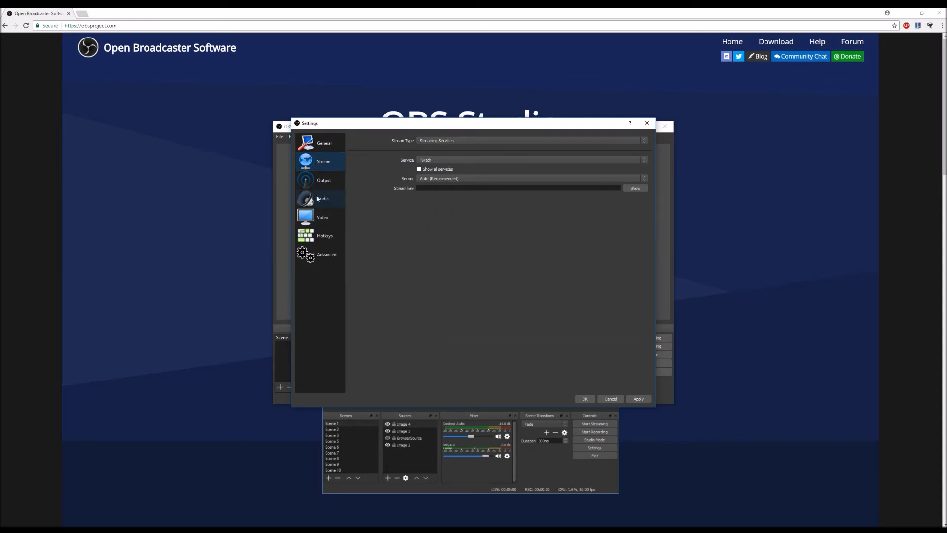
click(327, 183)
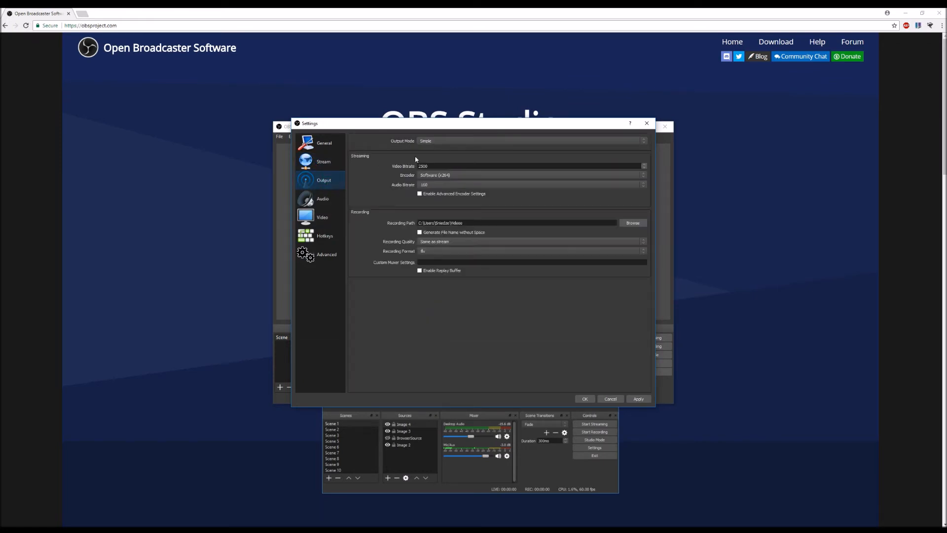
click(439, 145)
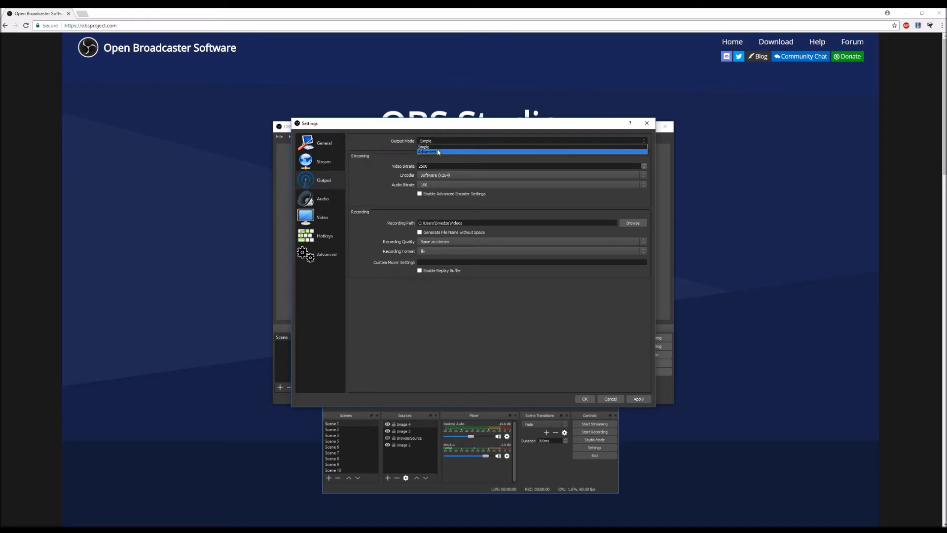
click(438, 153)
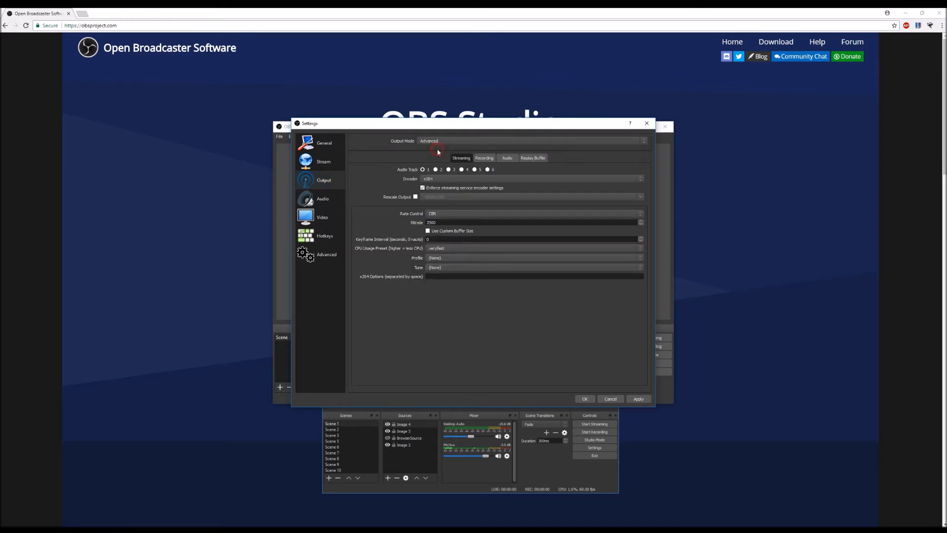
click(474, 159)
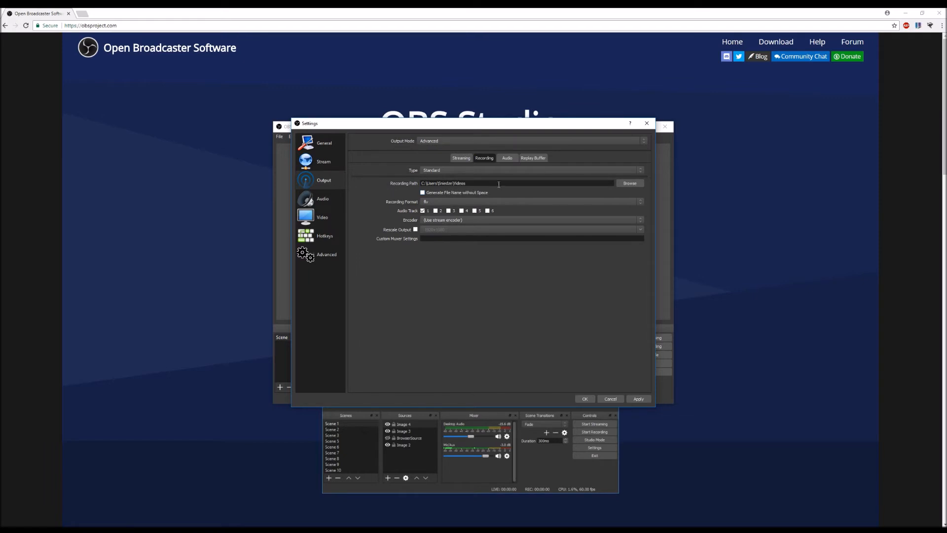
Step: Set the recording format to mp4 and the recording encoder to QuickSync H.264
click(437, 202)
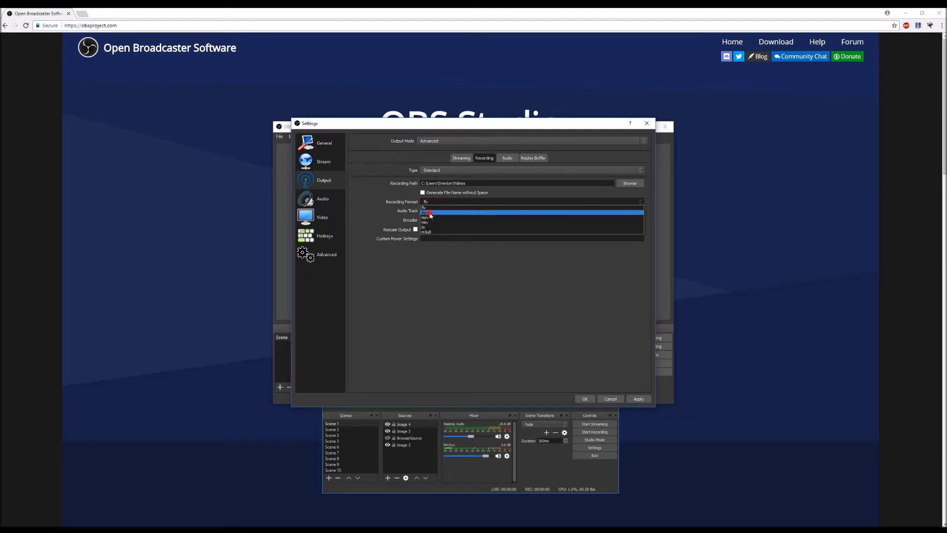
click(431, 213)
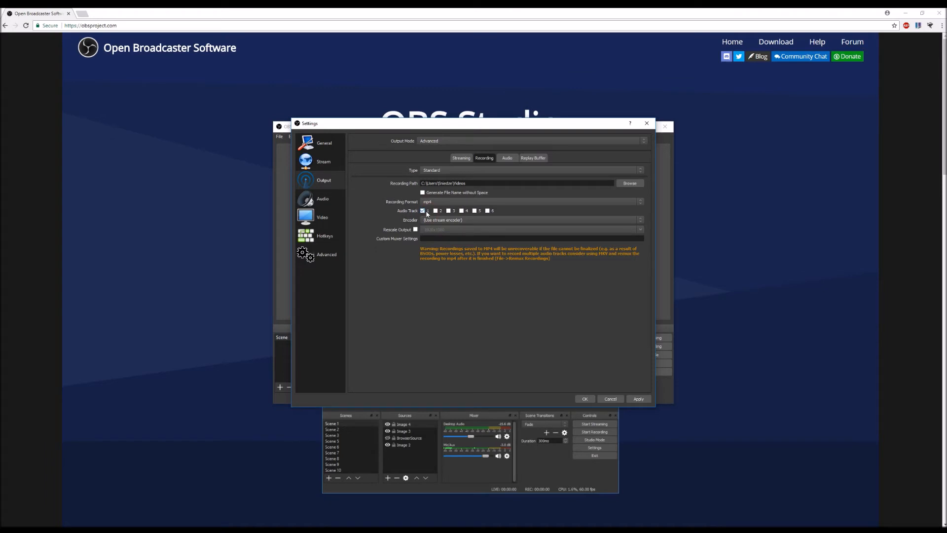
click(450, 221)
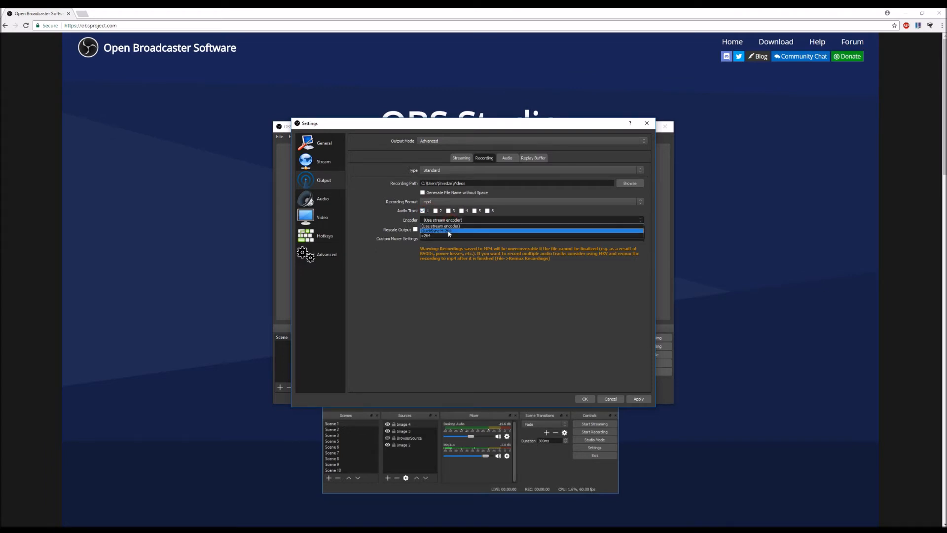
click(455, 231)
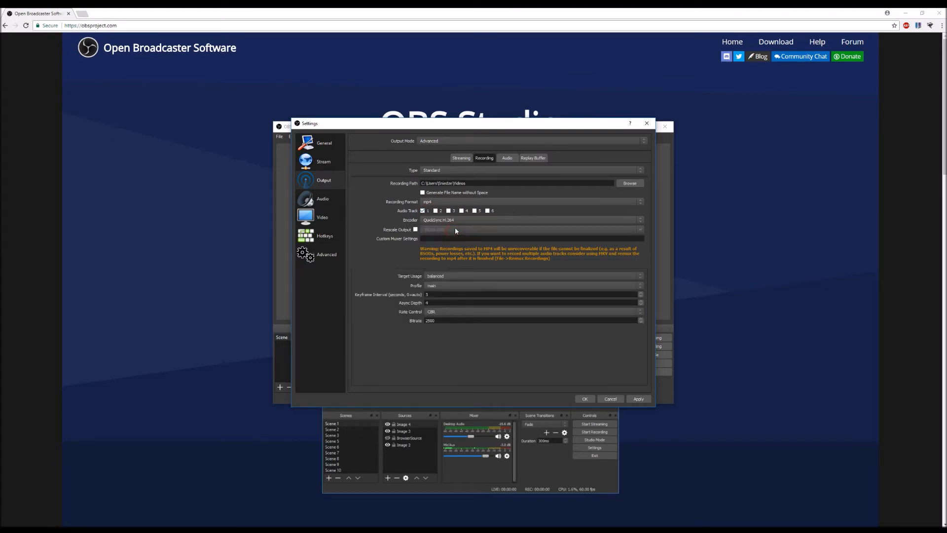
click(454, 220)
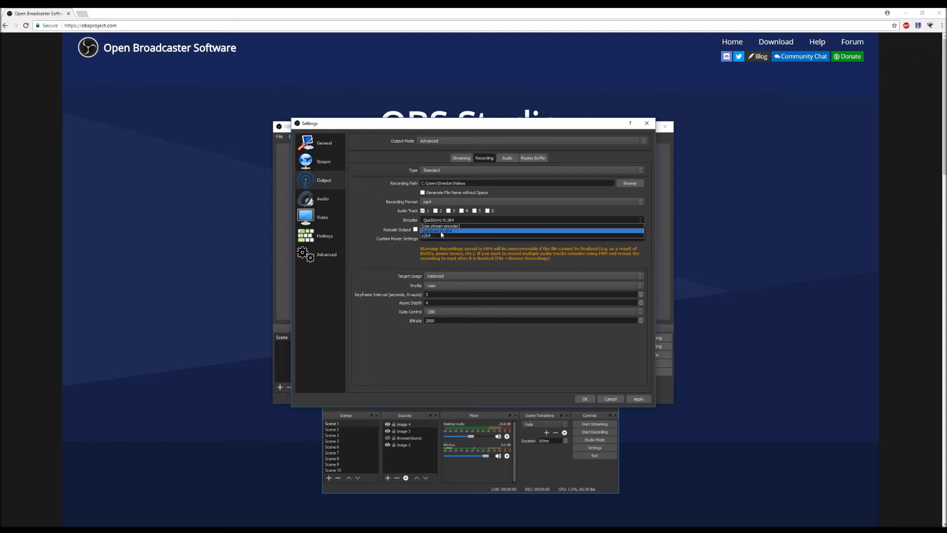
click(441, 232)
click(415, 229)
click(415, 230)
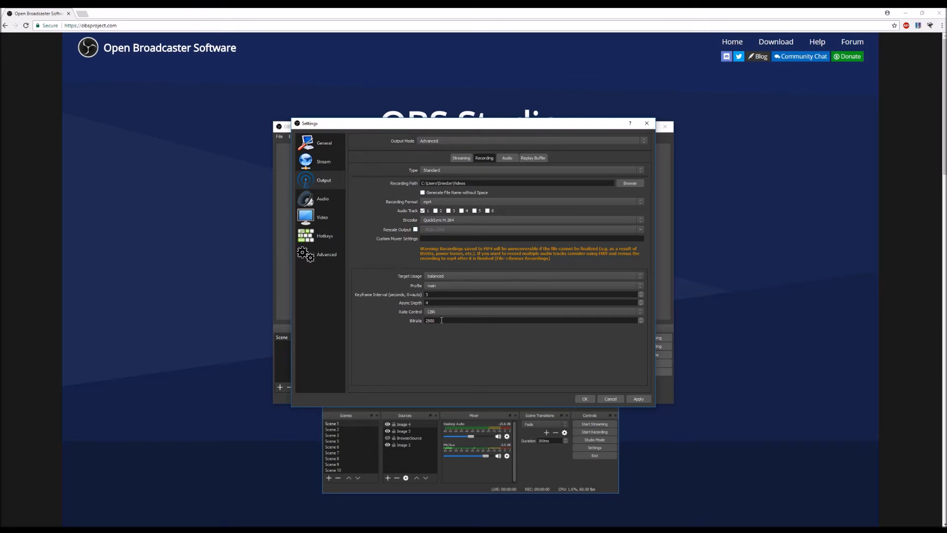
drag(439, 320, 419, 321)
Step: Set the Track 1 audio bitrate to 320 and apply the output settings
click(507, 159)
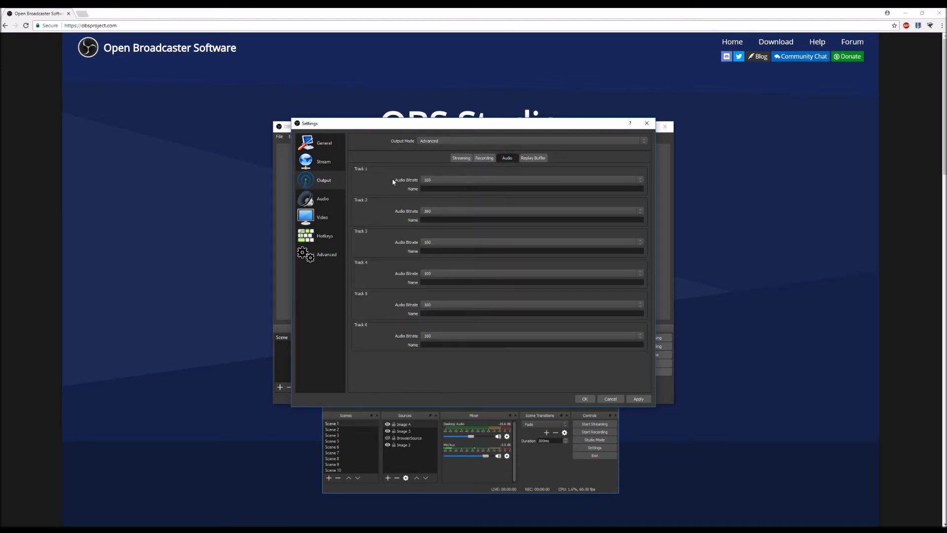
click(436, 180)
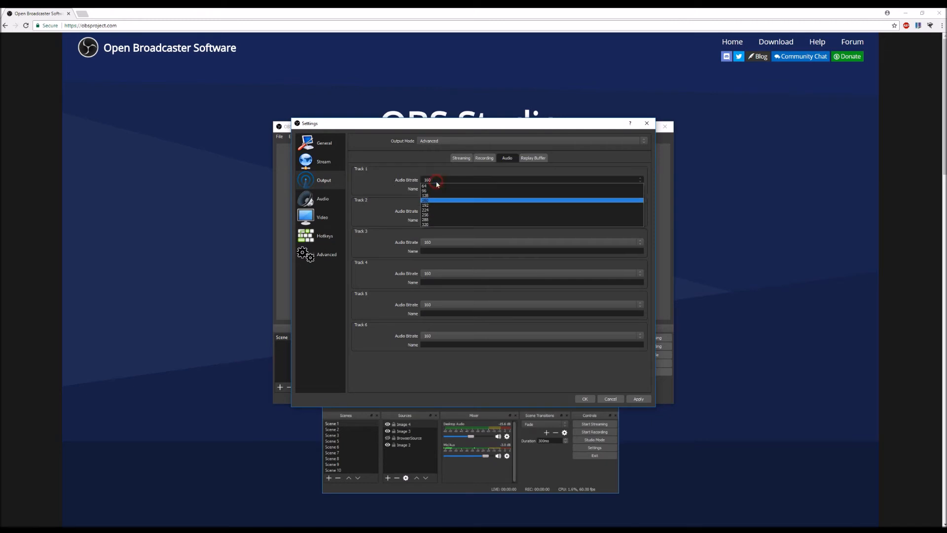
click(428, 225)
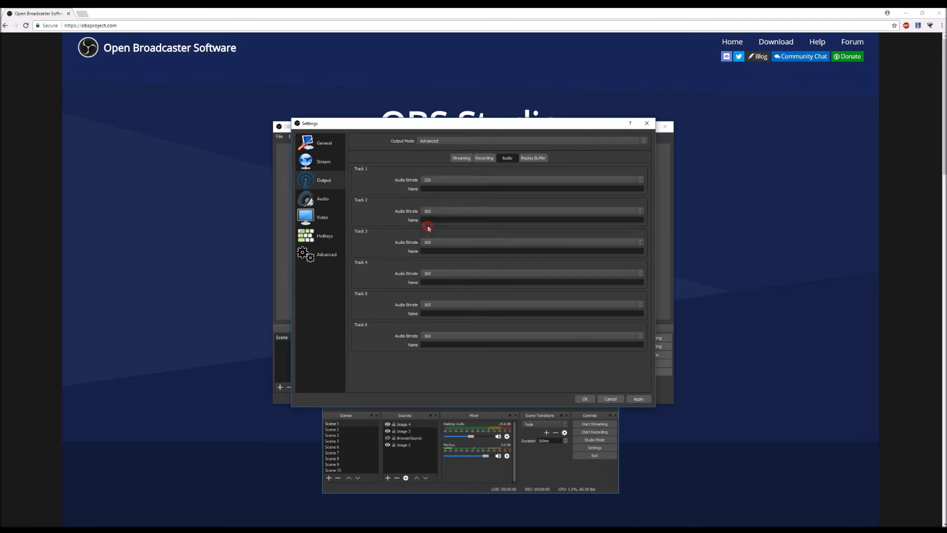
click(638, 399)
Step: Set the audio sample rate to 48kHz and the mic/auxiliary device to Microphone (Realtek High Definition Audio), then apply
click(326, 202)
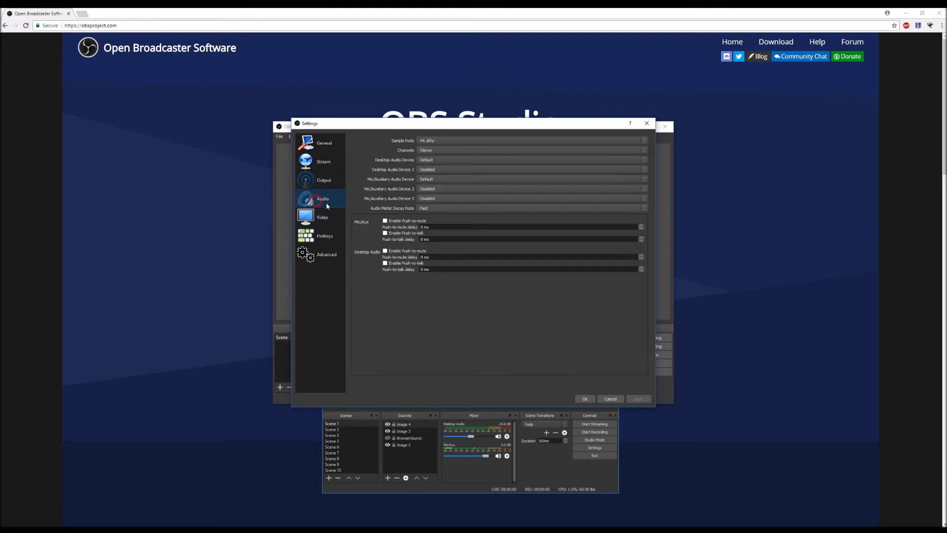
click(437, 143)
click(423, 154)
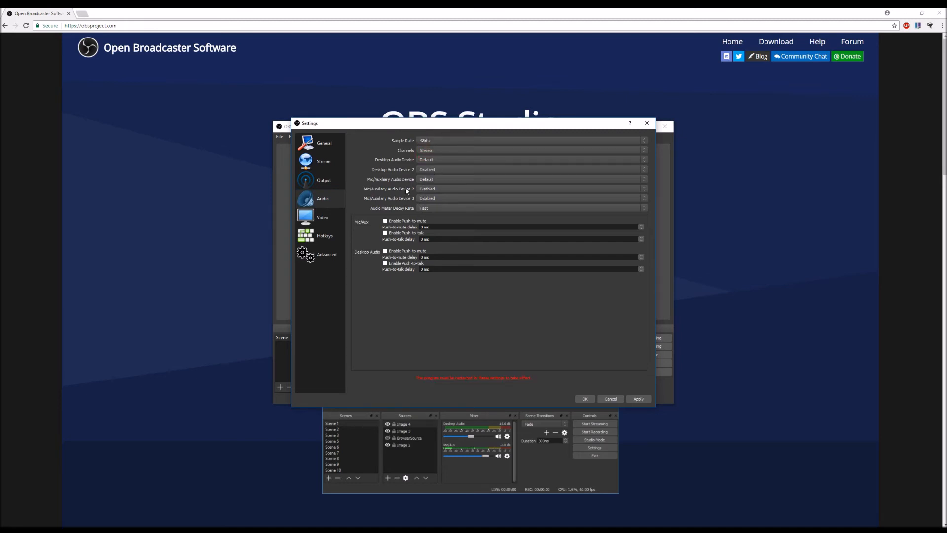
click(427, 179)
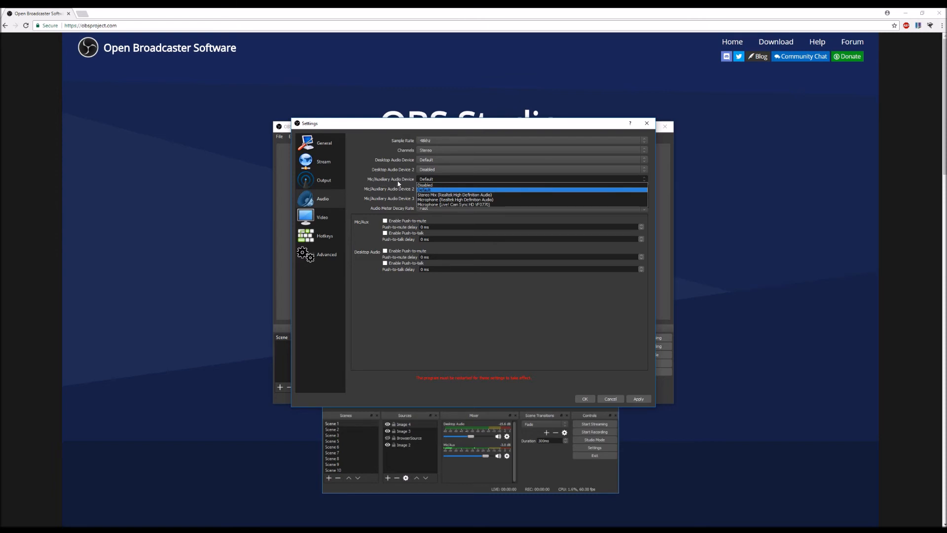
click(490, 199)
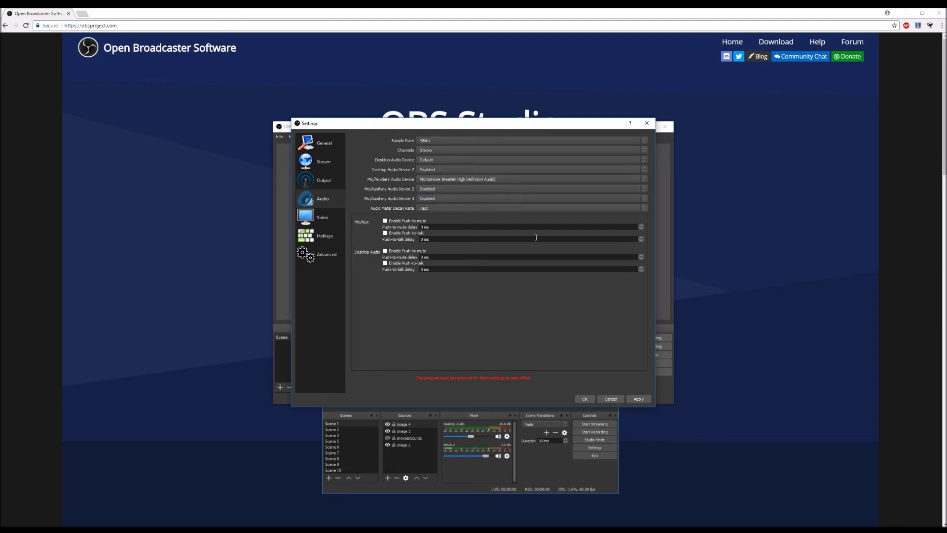
click(638, 400)
Step: Open the video settings and set both the base (canvas) and output (scaled) resolutions to 1920x1080
click(315, 217)
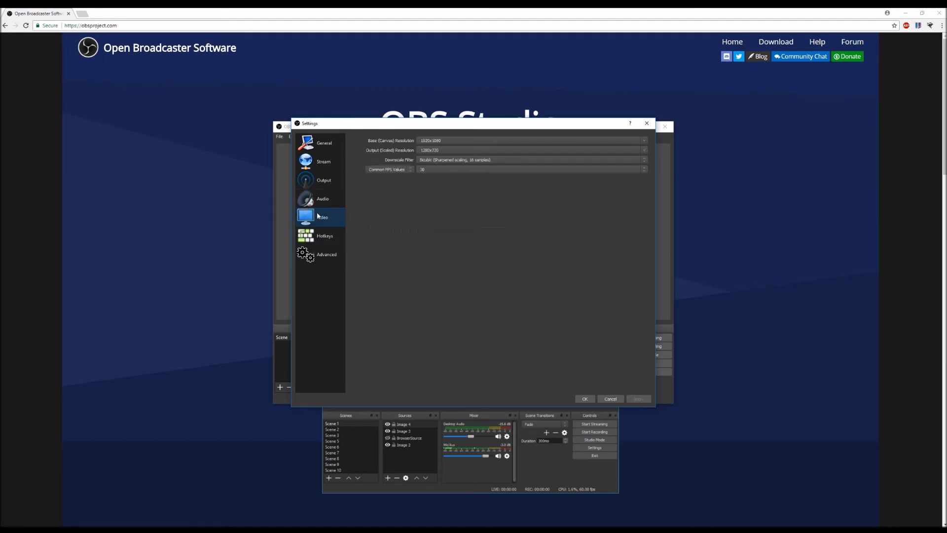
click(437, 141)
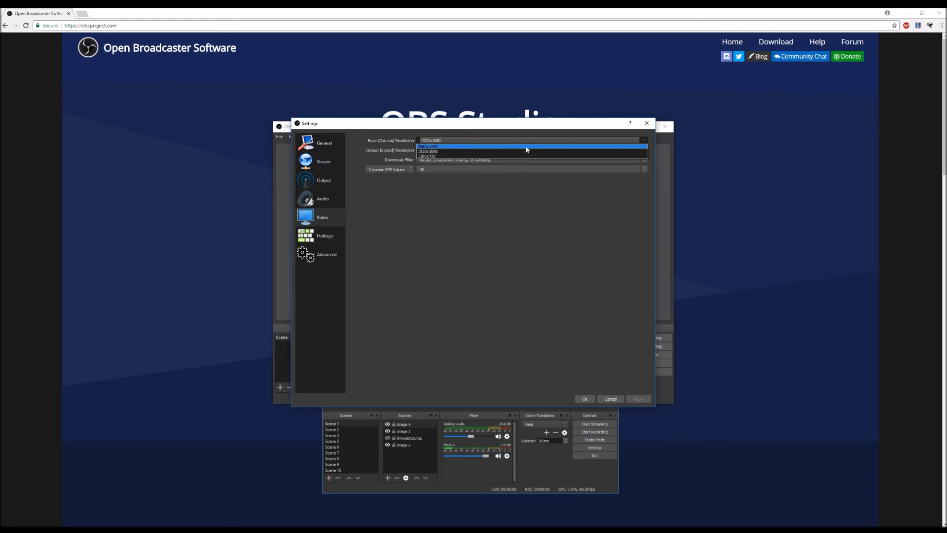
click(439, 151)
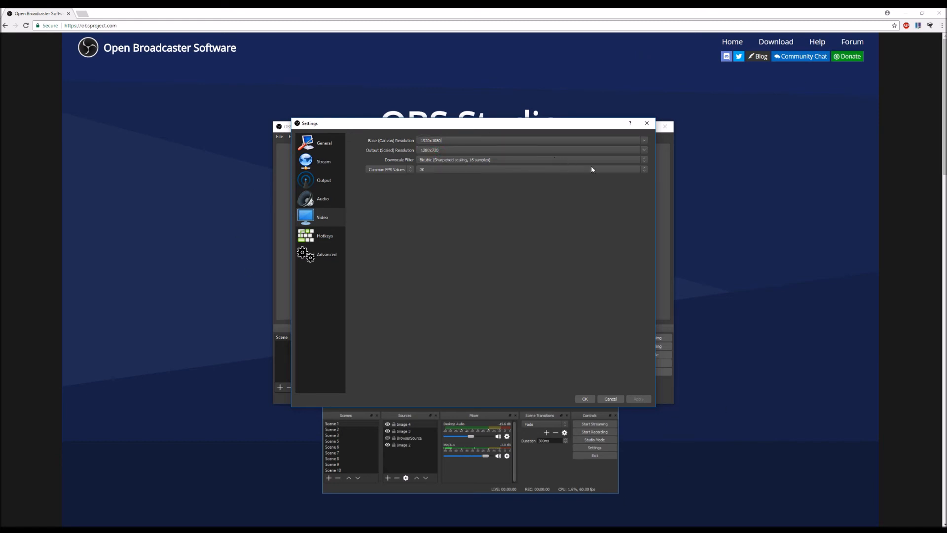
click(643, 153)
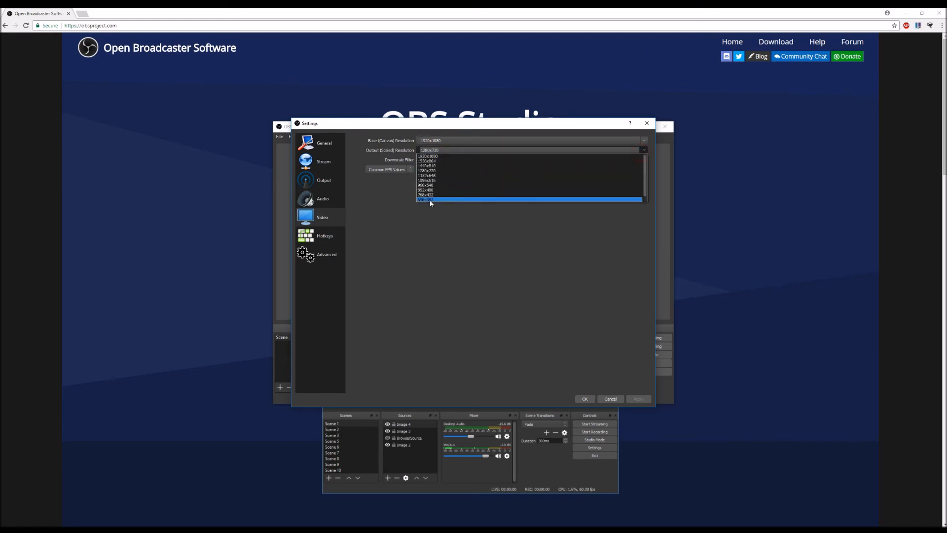
click(433, 158)
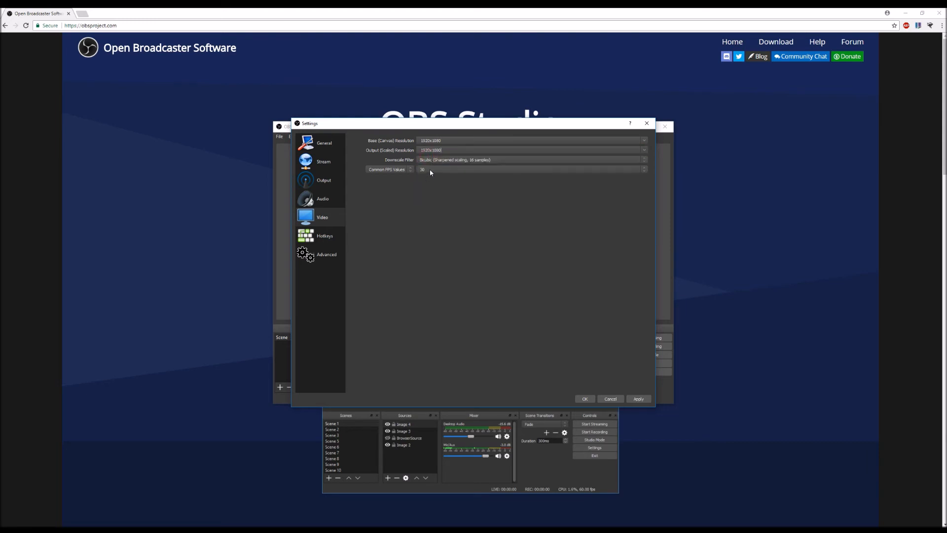
Step: Pick a different common FPS value and apply the video settings
click(433, 169)
click(420, 205)
click(637, 399)
Step: Assign the hotkeys F1 to Start Recording and F2 to Stop Recording, then apply
click(307, 237)
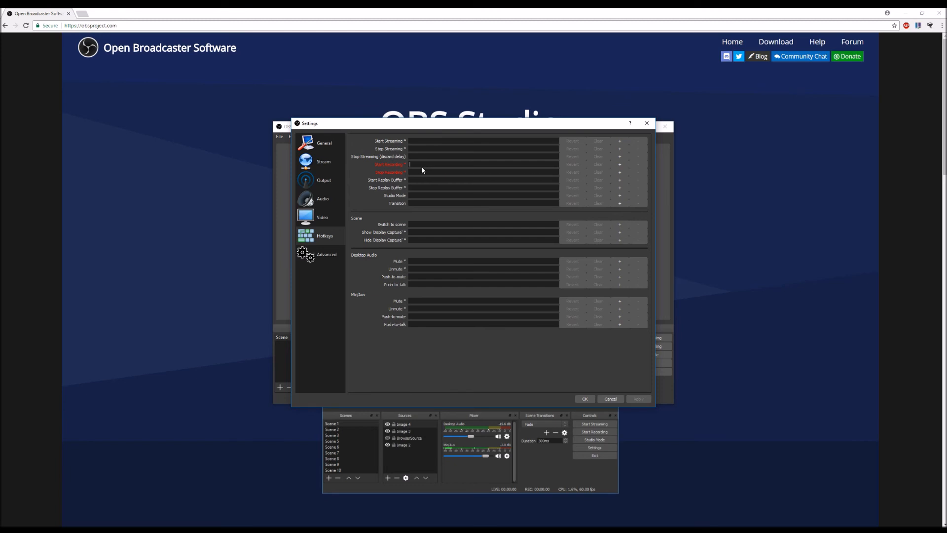
key(F1)
click(418, 172)
key(F2)
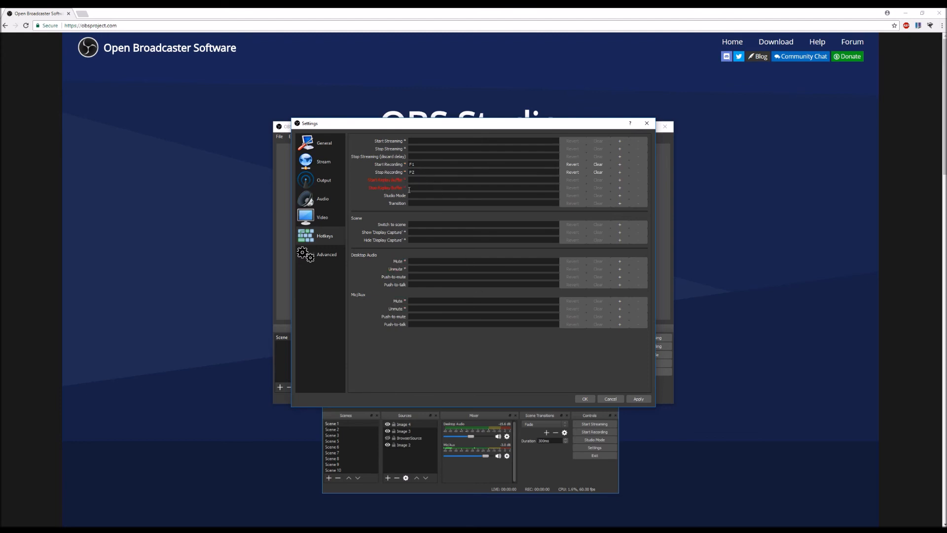
click(634, 400)
Step: Open the advanced settings and set the process priority to Above Normal
click(312, 255)
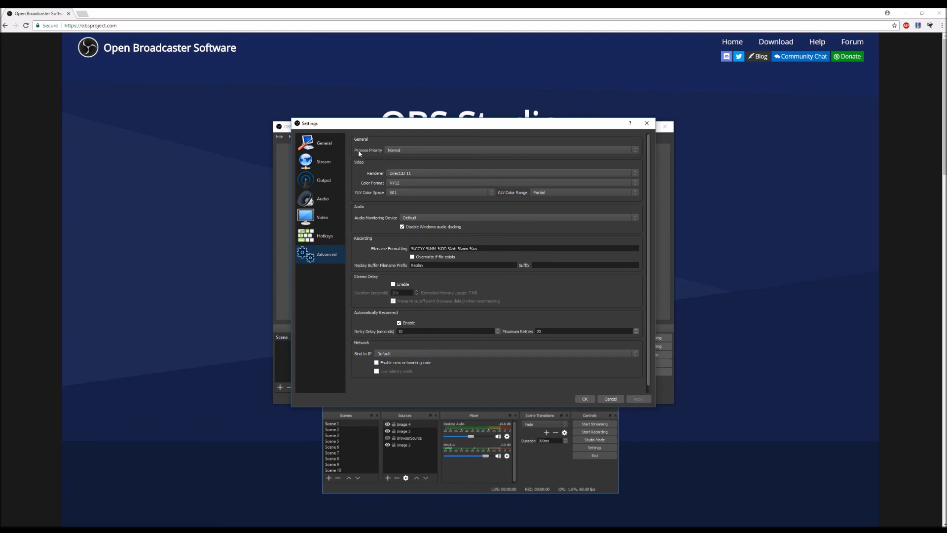
click(405, 150)
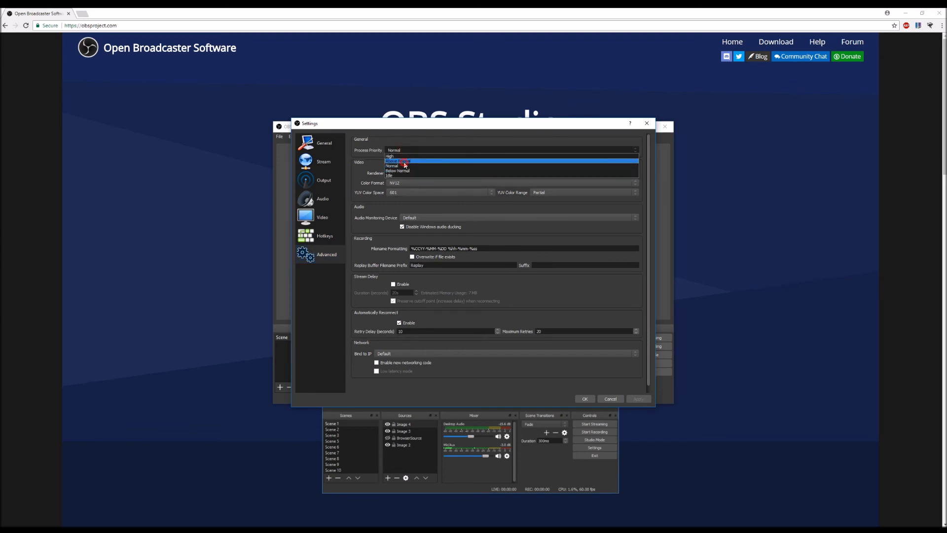
click(405, 161)
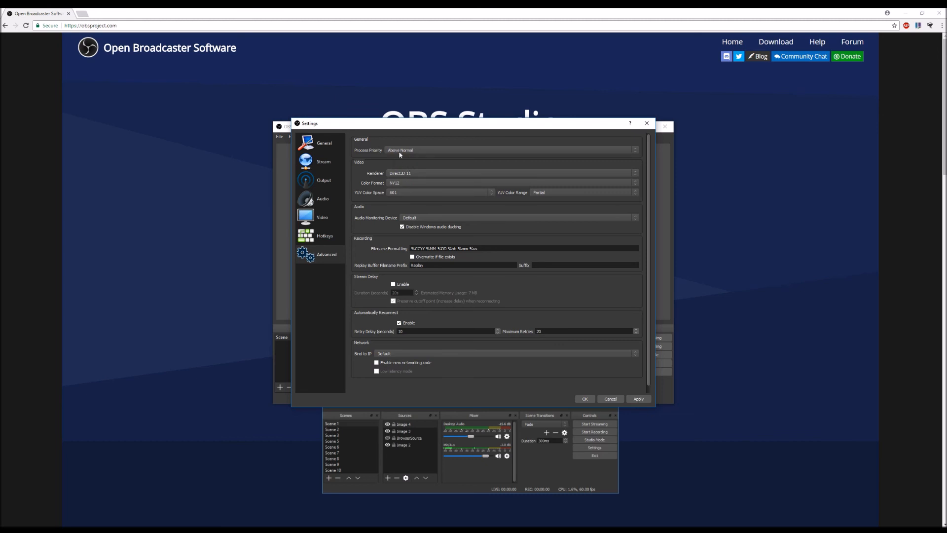
Step: Set the YUV color space to 709 and the YUV color range to Full
click(408, 193)
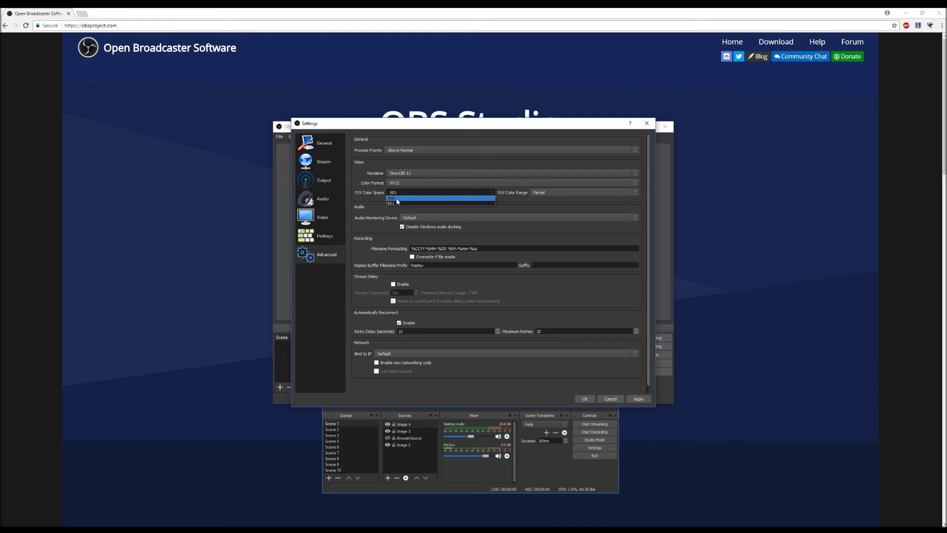
click(397, 199)
click(550, 197)
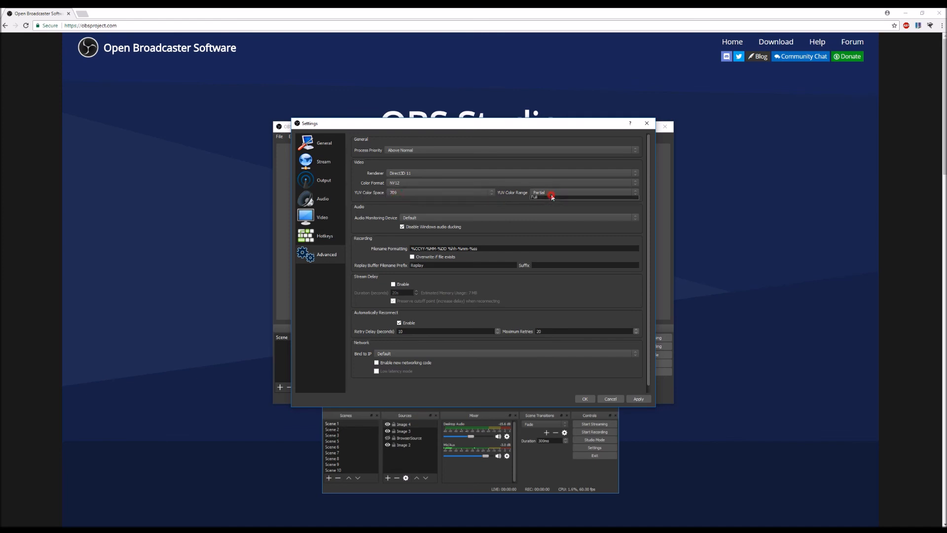
click(544, 205)
Step: Set the audio monitoring device to Realtek Digital Output (Realtek High Definition Audio), then apply and close the settings
click(528, 217)
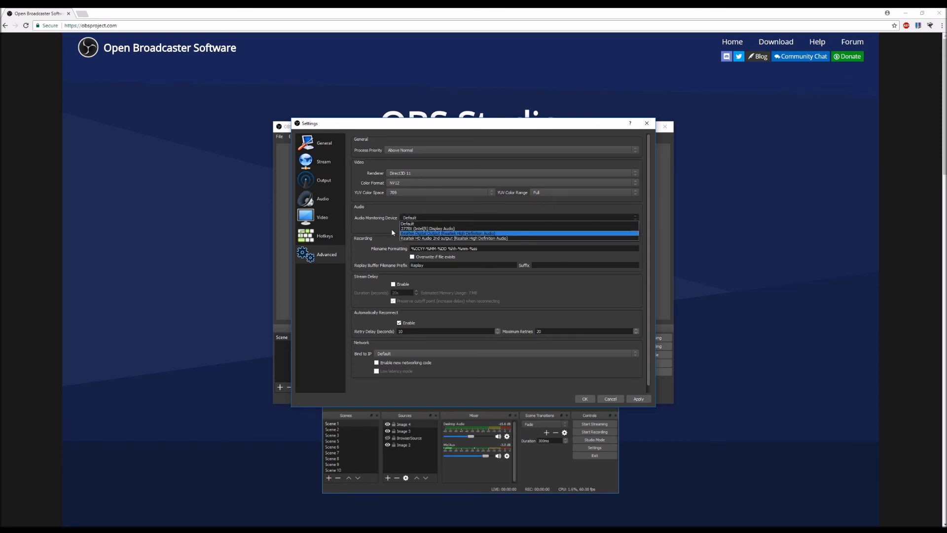
click(426, 233)
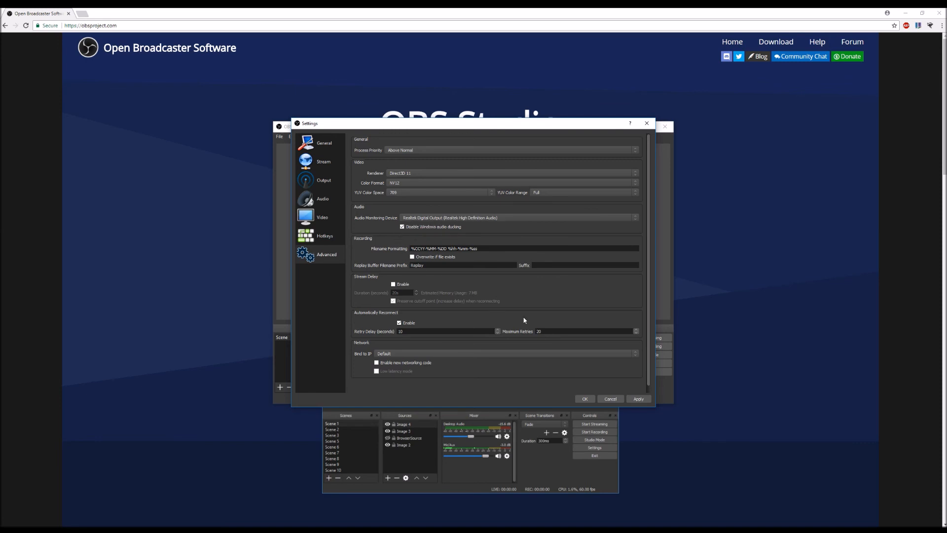
click(639, 399)
click(584, 400)
mouse_move(570, 132)
mouse_down()
mouse_move(403, 238)
mouse_move(629, 179)
mouse_move(568, 131)
mouse_move(568, 148)
mouse_up()
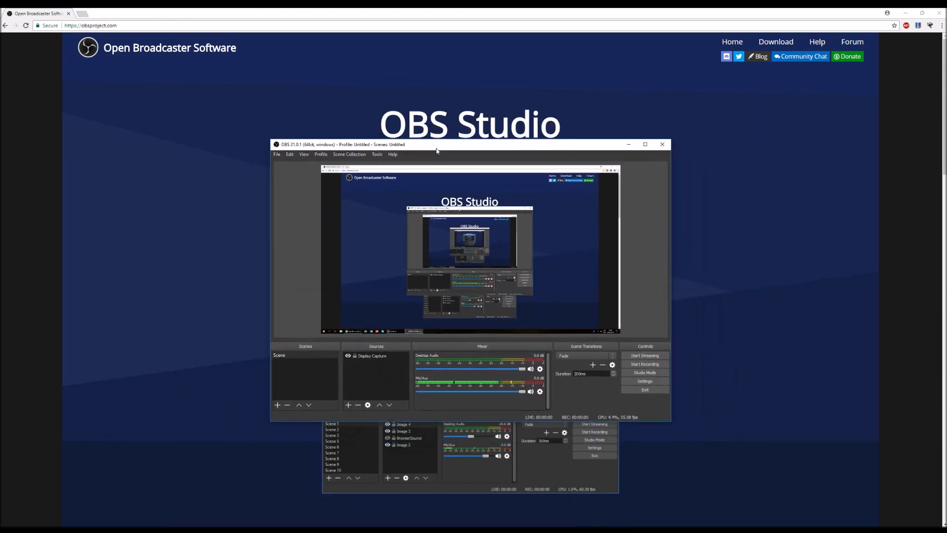